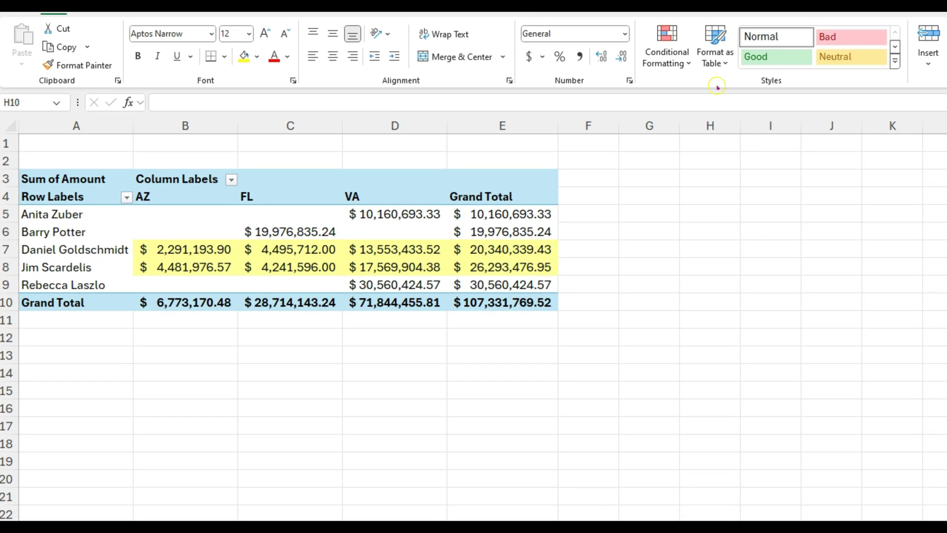
Step: Review the policy data columns PolicyNumber, Date, Amount, Agent and State
click(659, 45)
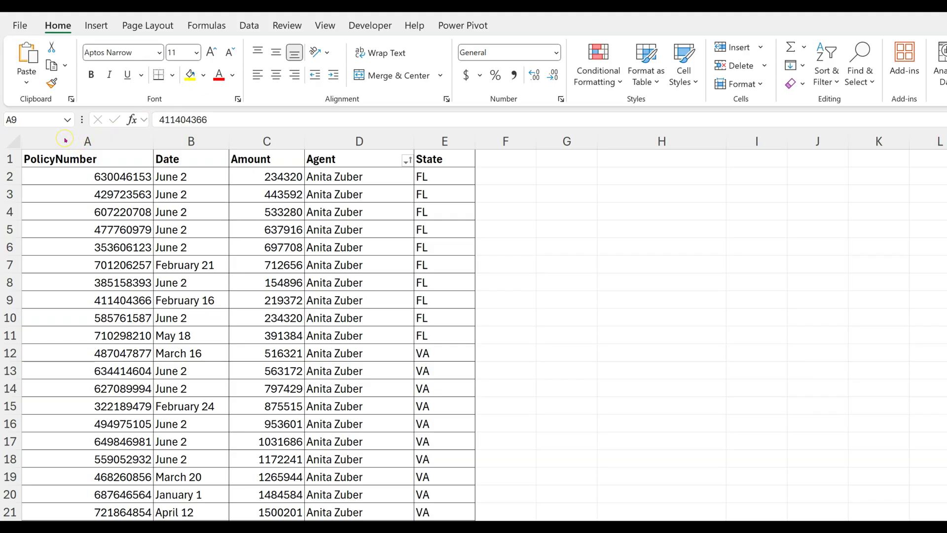
click(79, 142)
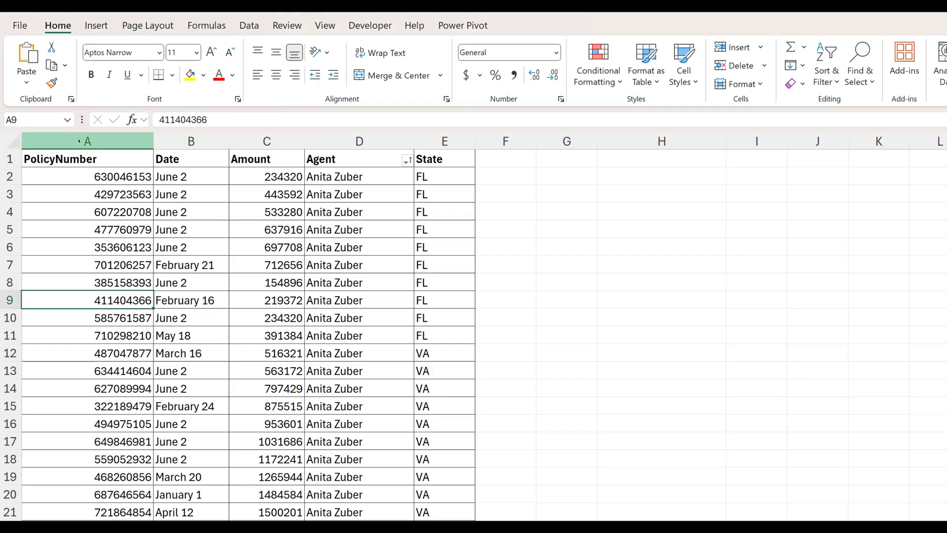
click(78, 141)
click(191, 141)
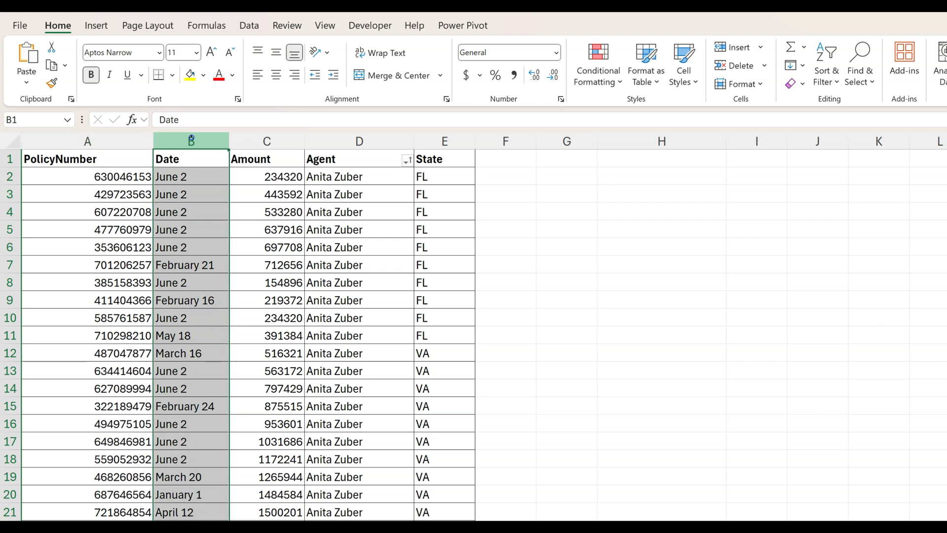
click(254, 143)
click(349, 140)
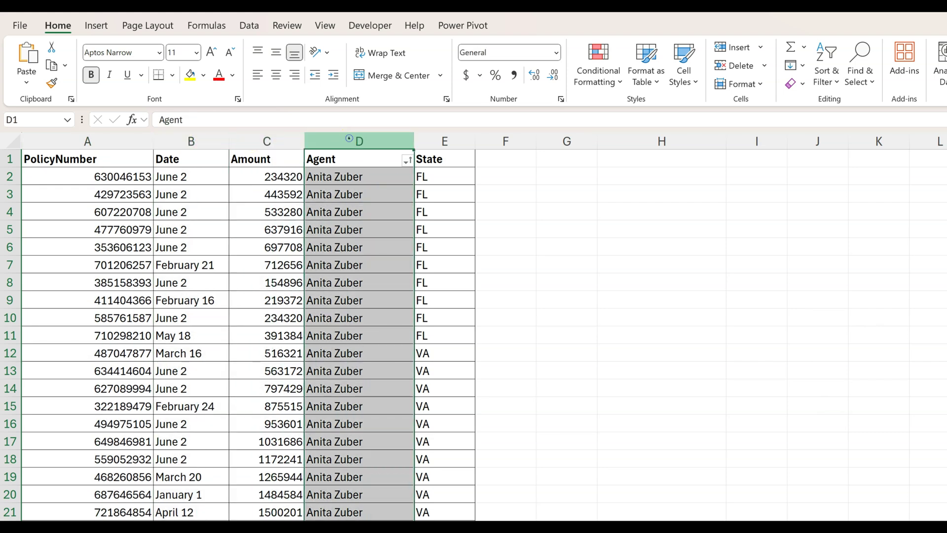
click(450, 140)
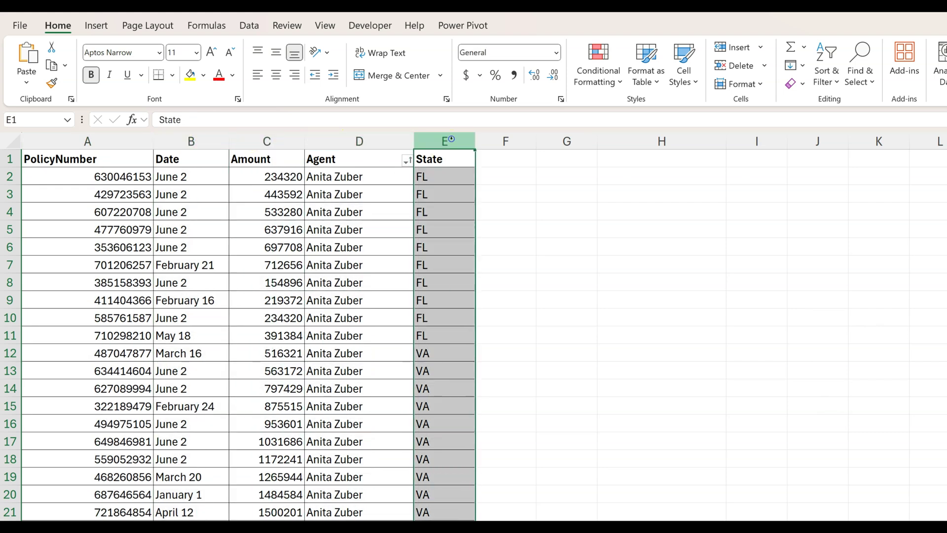
scroll(636, 395, down, 7)
scroll(636, 396, down, 7)
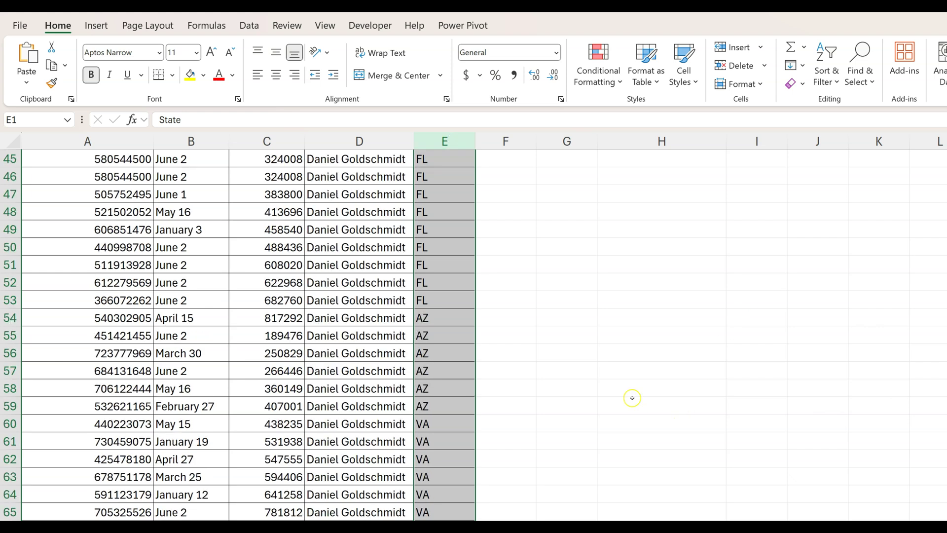
click(273, 259)
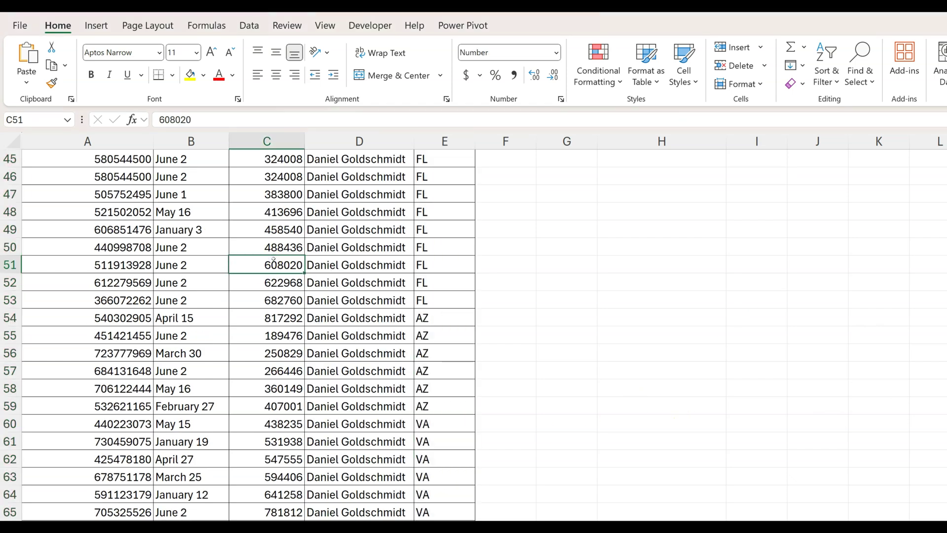
click(372, 228)
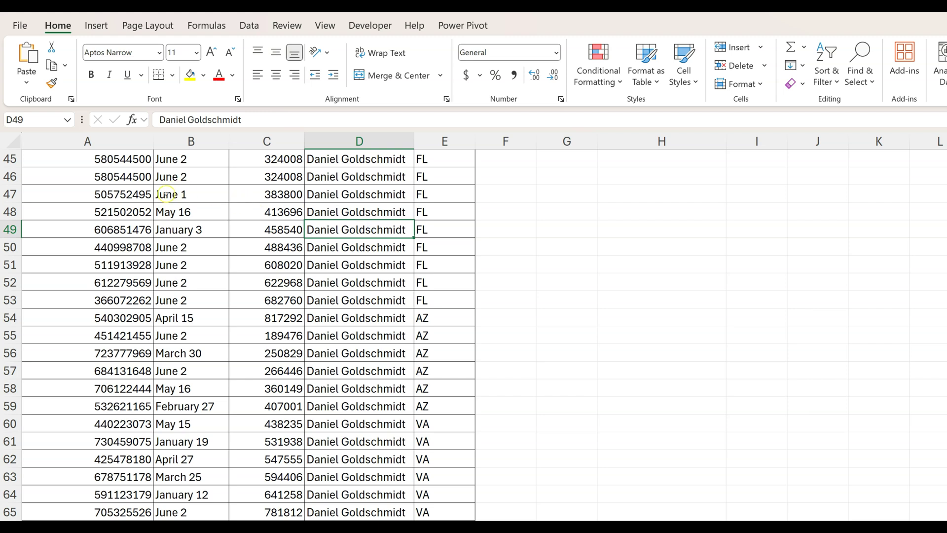
Step: Insert a PivotTable from range A1:E145 on a new worksheet and show its field list
click(96, 27)
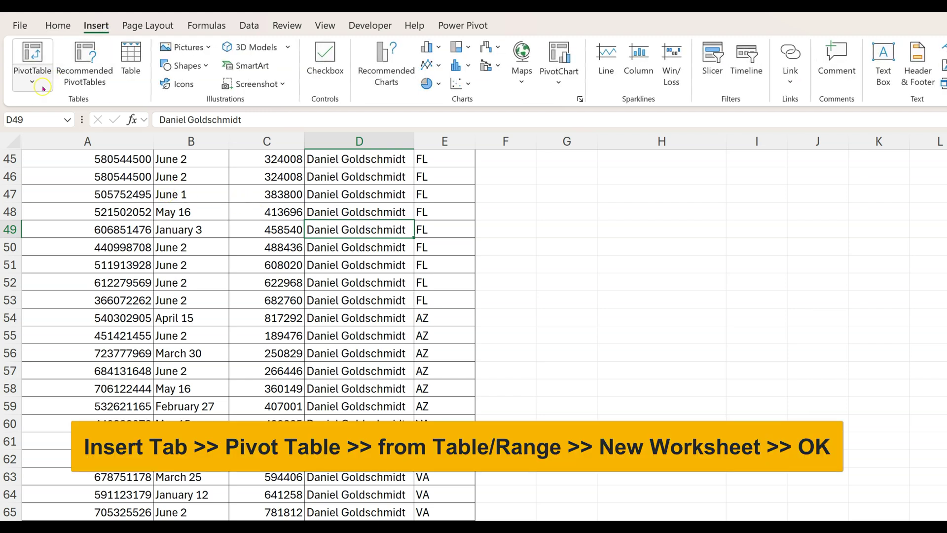
click(32, 59)
click(46, 104)
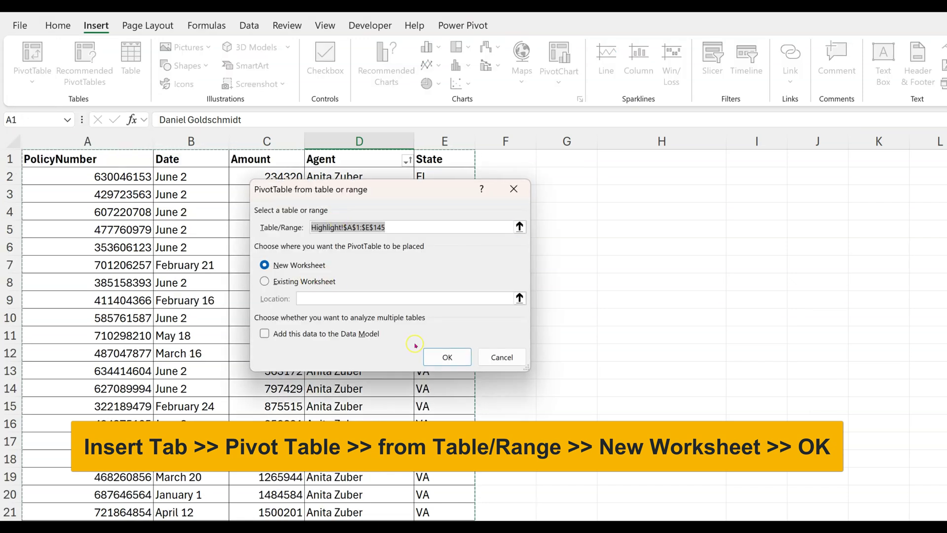
click(442, 359)
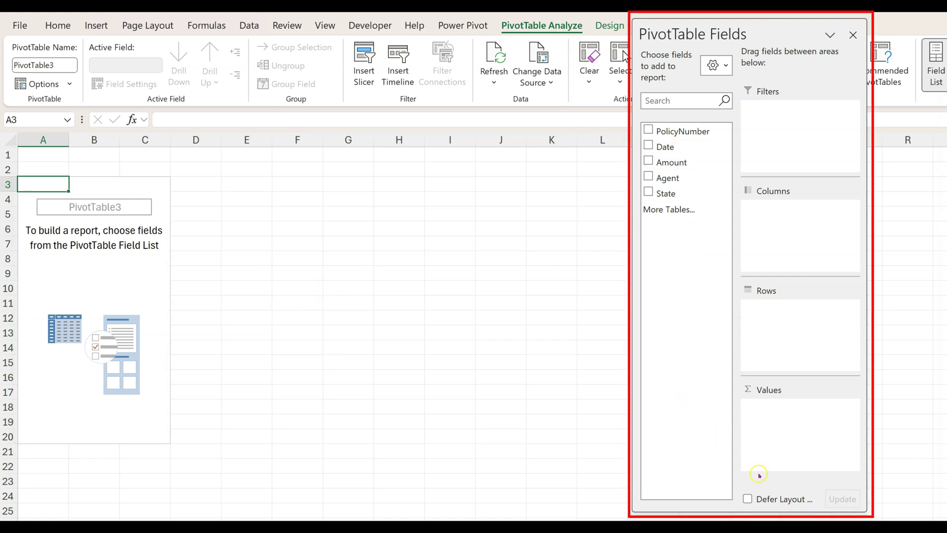
click(257, 316)
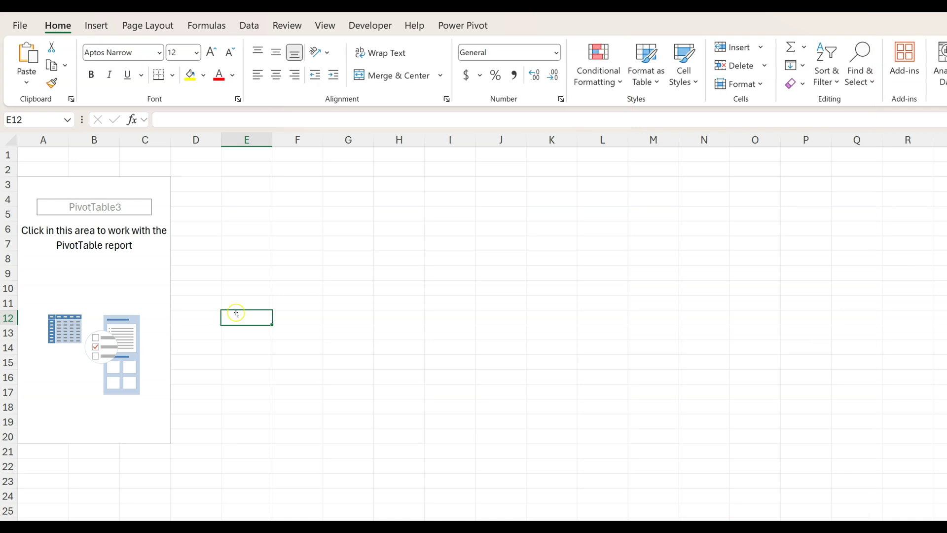
click(106, 275)
click(249, 303)
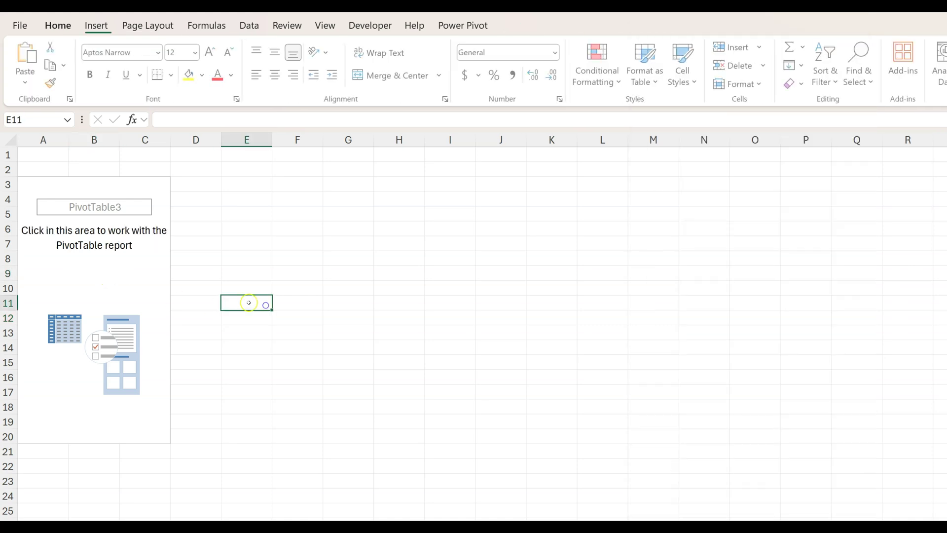
click(93, 273)
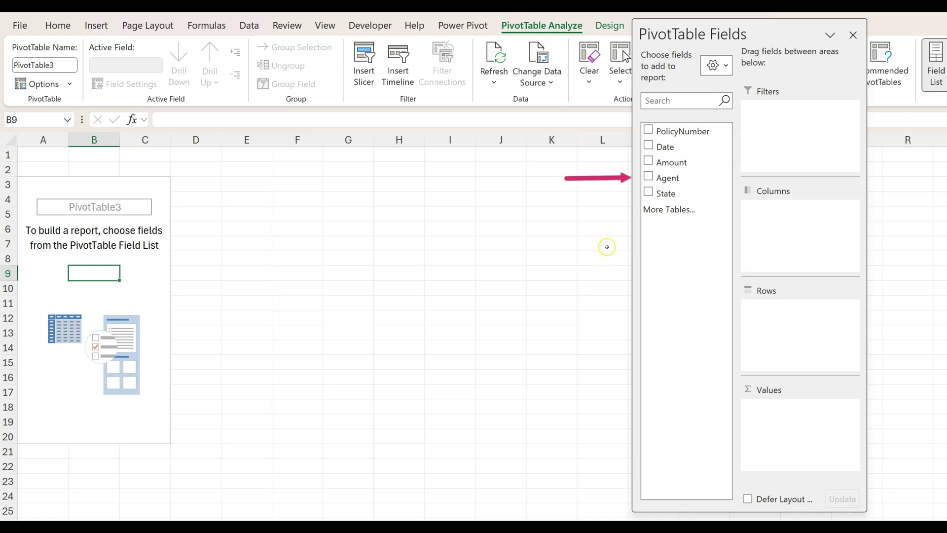
Step: Put Agent in rows, State in columns, and Sum of Amount in values
click(649, 177)
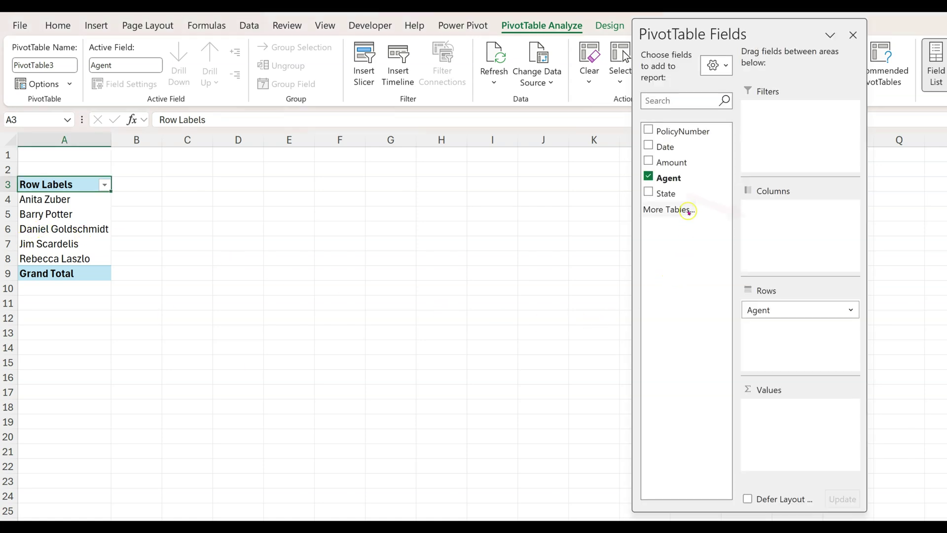
drag(670, 194, 775, 218)
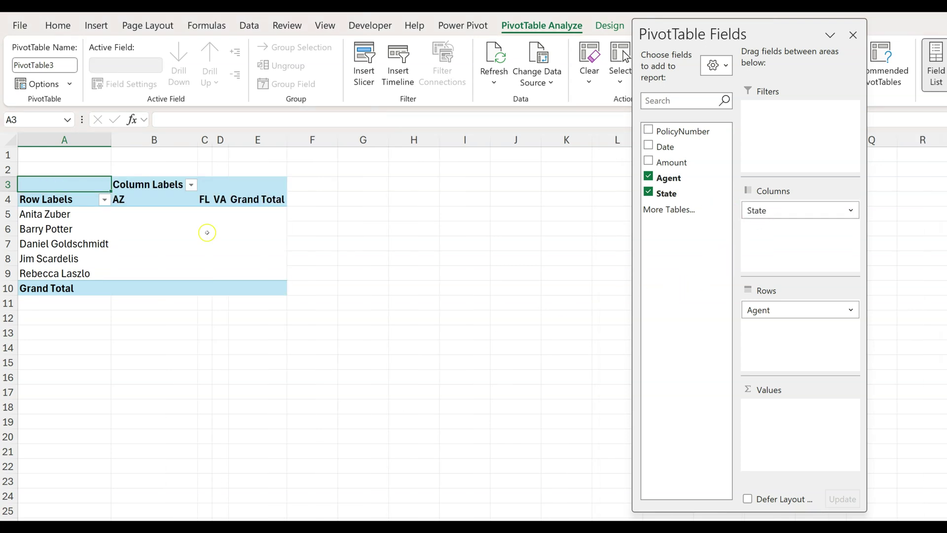
click(648, 162)
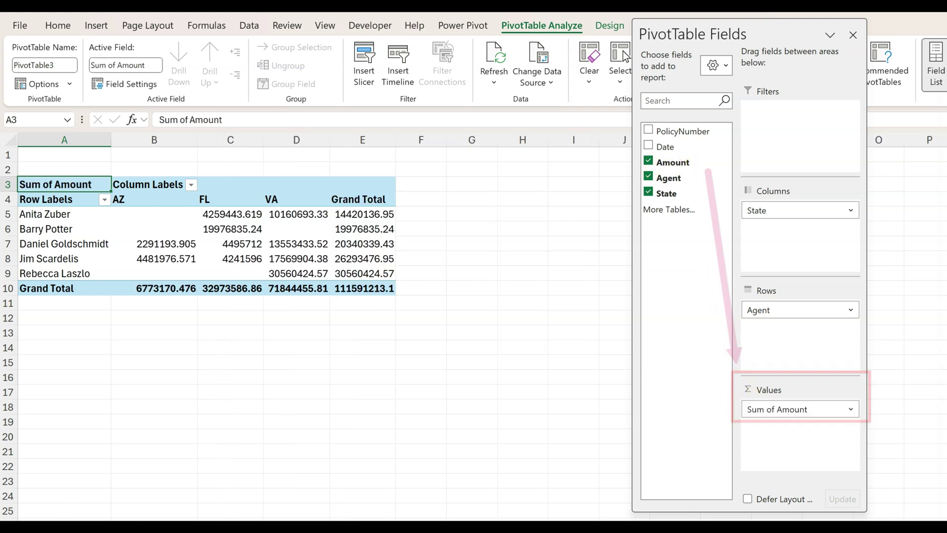
Step: Format pivot values B5:E10 as Accounting, giving a $111,591,213.14 grand total
click(142, 217)
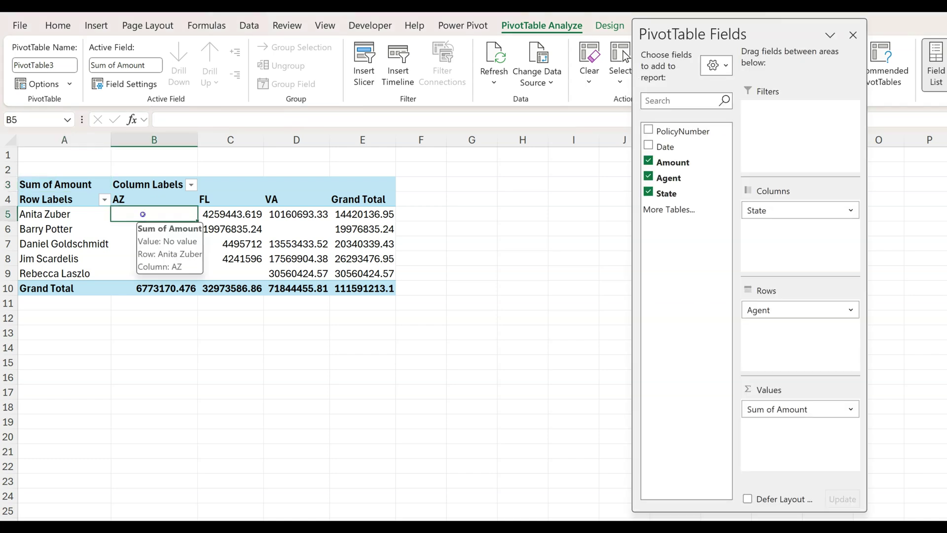
drag(143, 214, 352, 287)
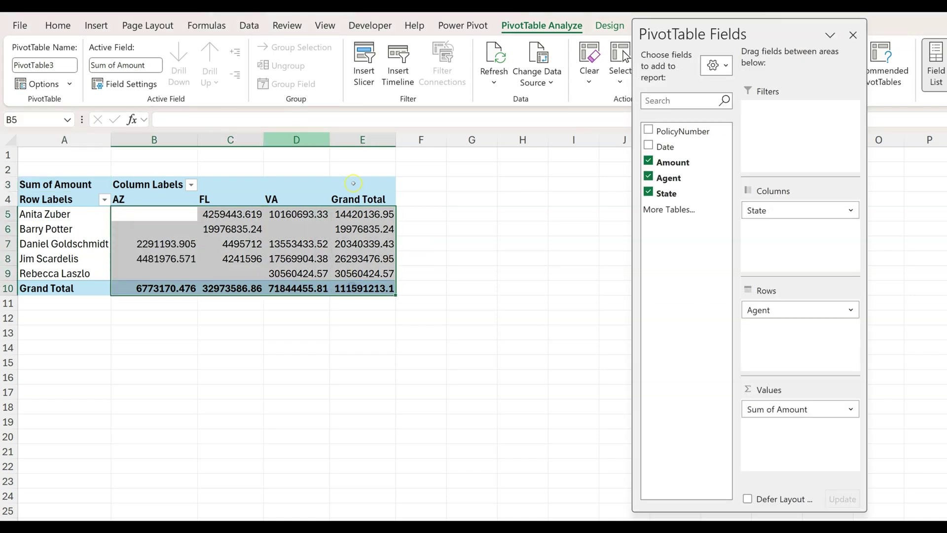
click(58, 25)
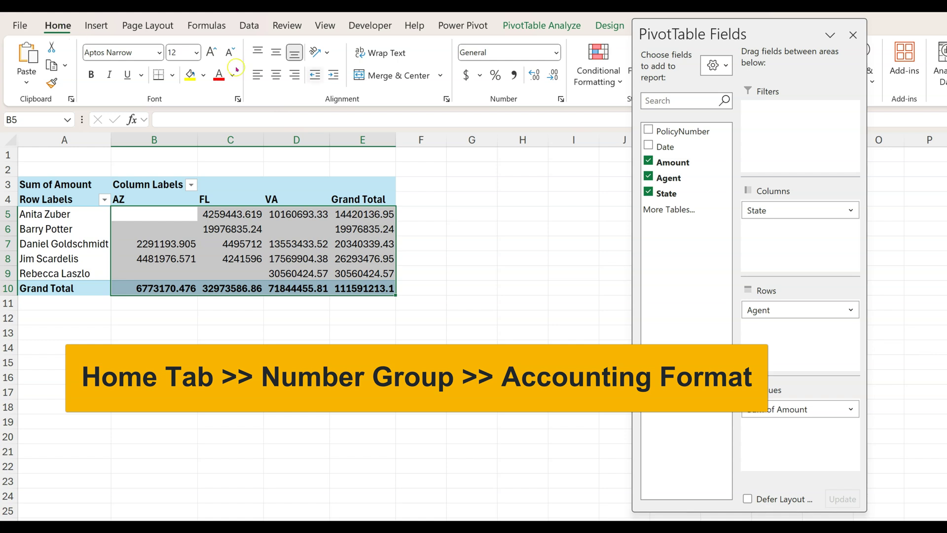
click(556, 53)
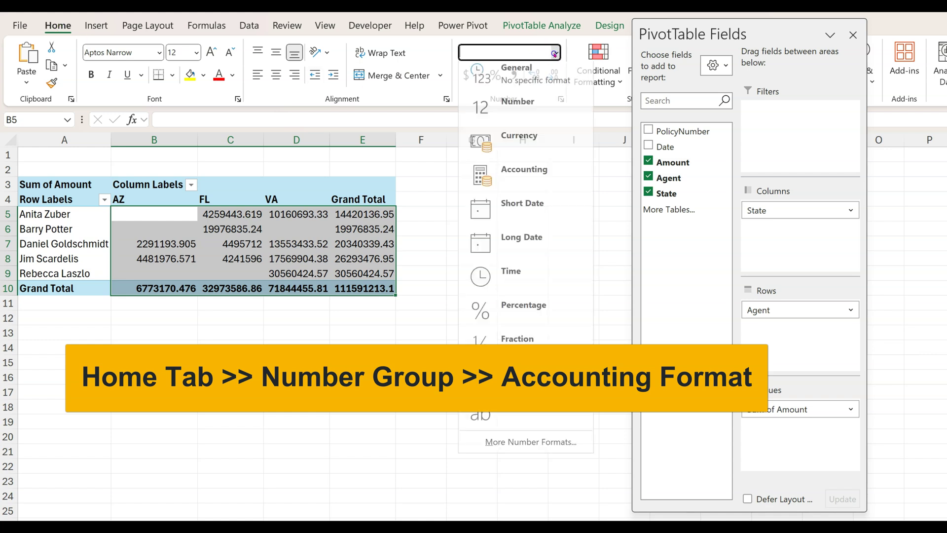
click(524, 176)
click(408, 378)
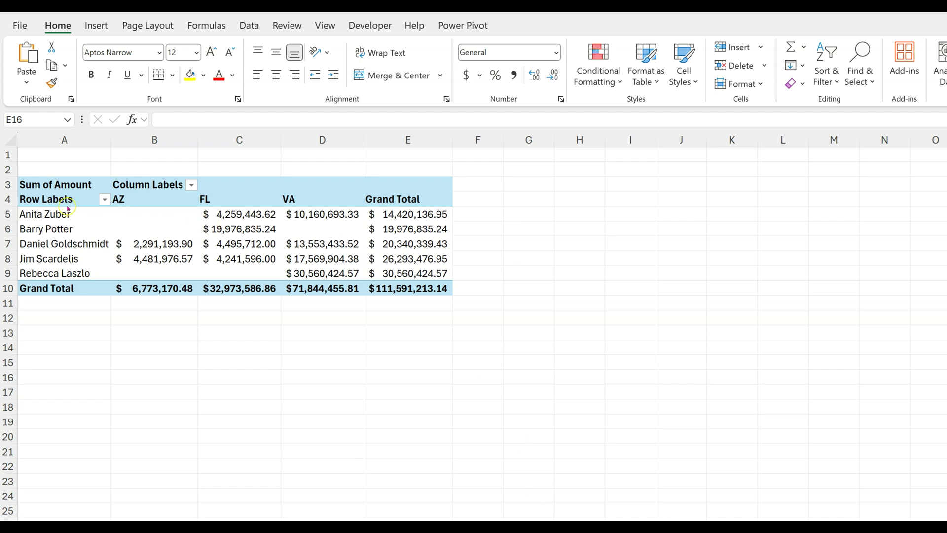
click(10, 215)
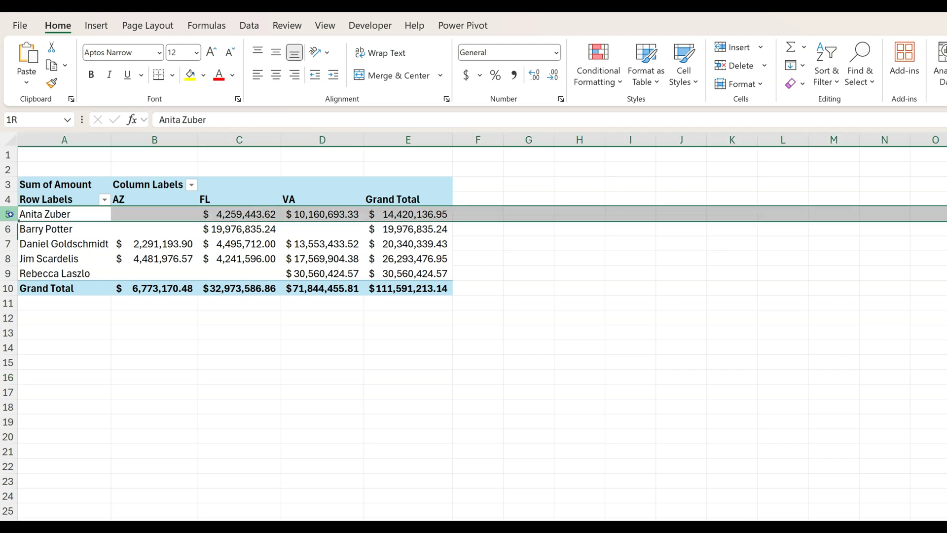
click(8, 243)
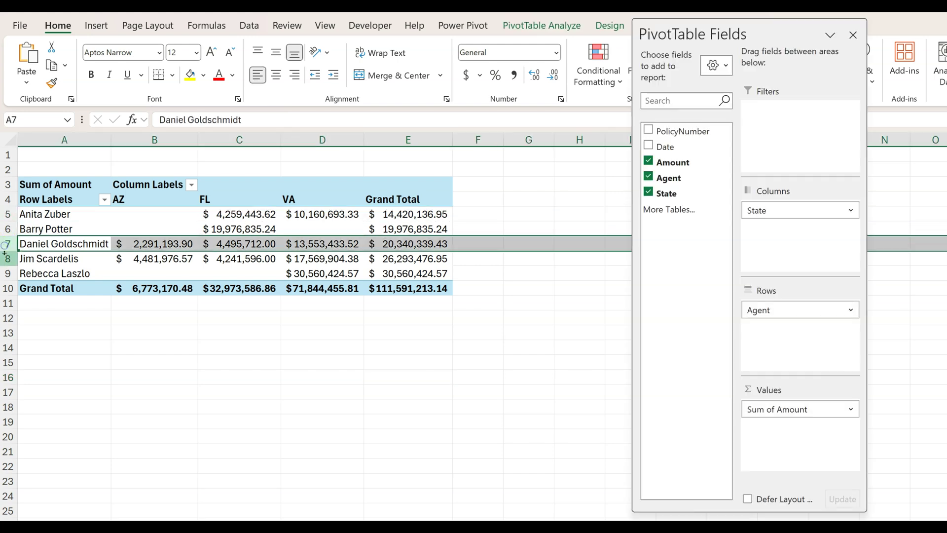
click(7, 258)
click(274, 330)
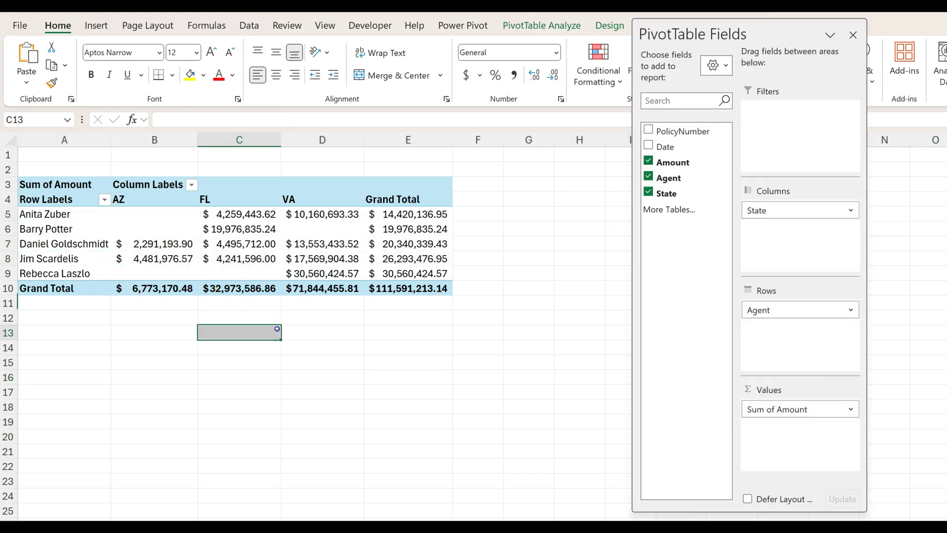
click(136, 210)
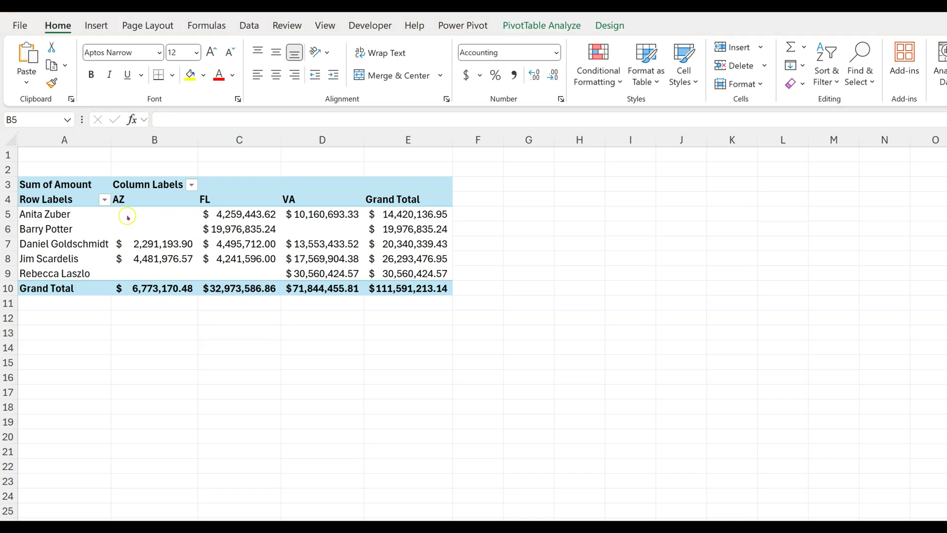
Step: Select B5:E9 and start a new formula-based conditional formatting rule
drag(136, 210, 429, 272)
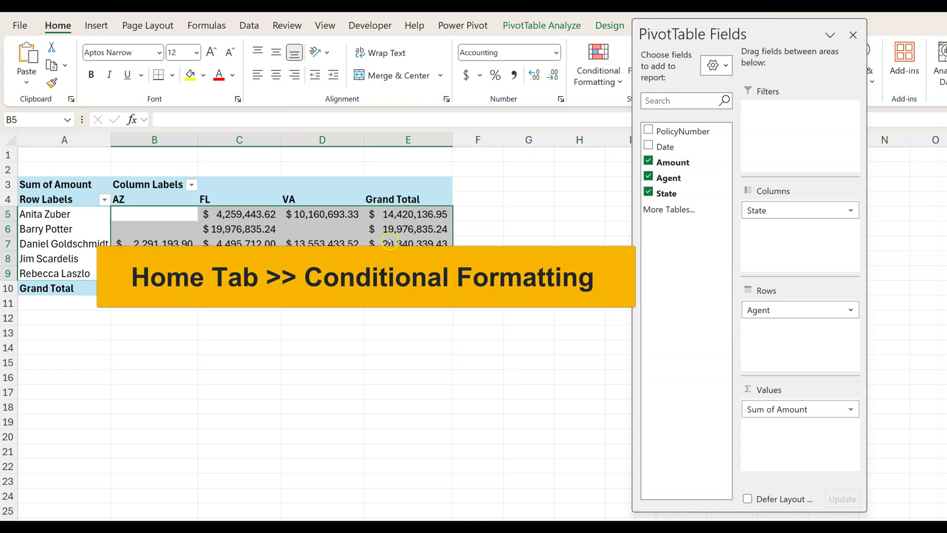
drag(777, 30, 886, 94)
click(600, 79)
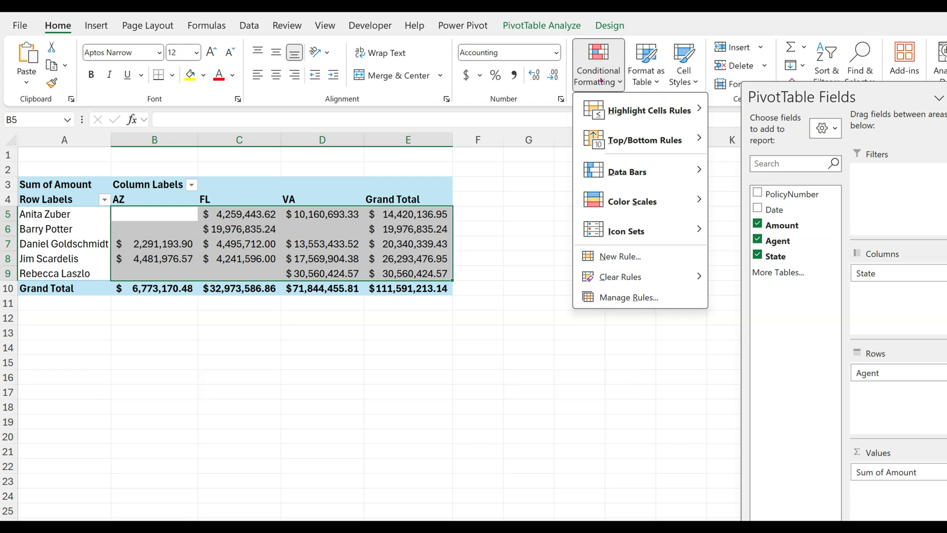
click(600, 76)
click(599, 74)
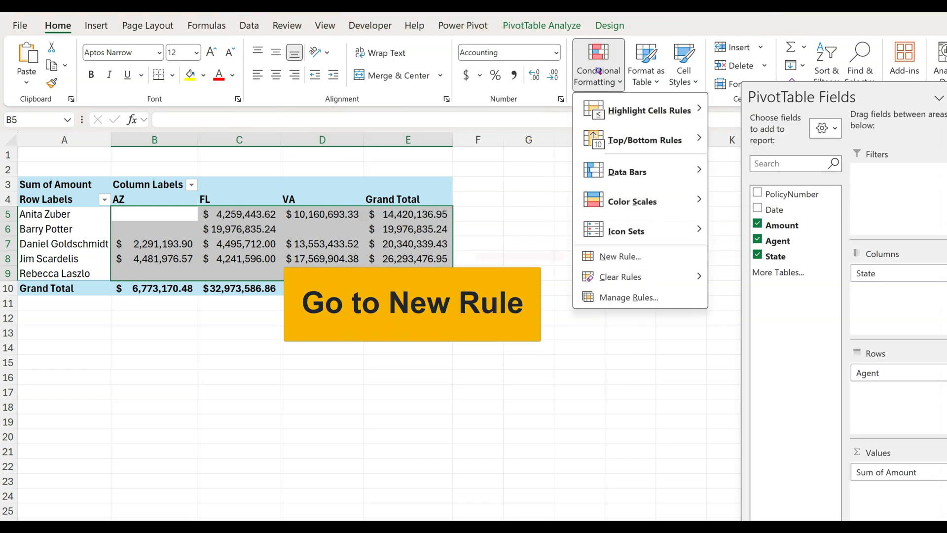
click(624, 257)
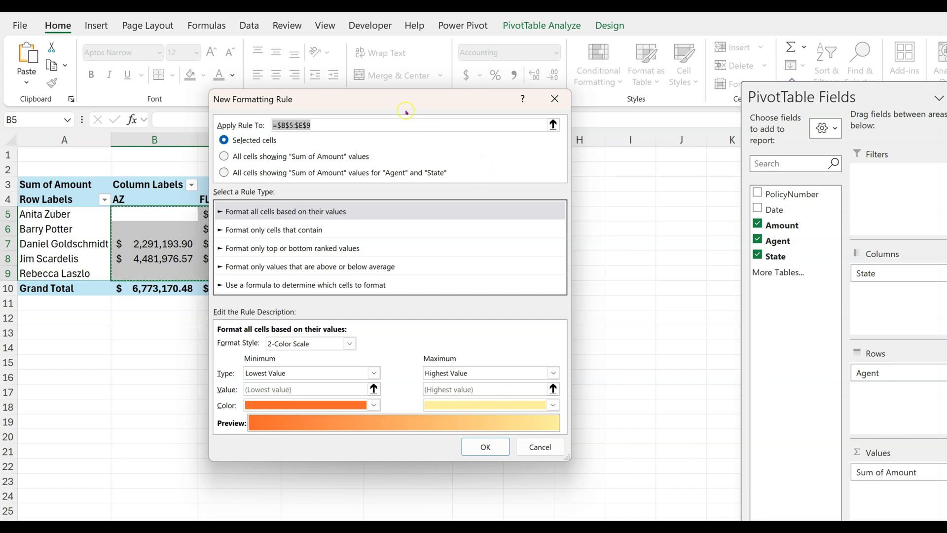
mouse_move(406, 110)
mouse_down()
mouse_move(695, 117)
mouse_move(674, 121)
mouse_up()
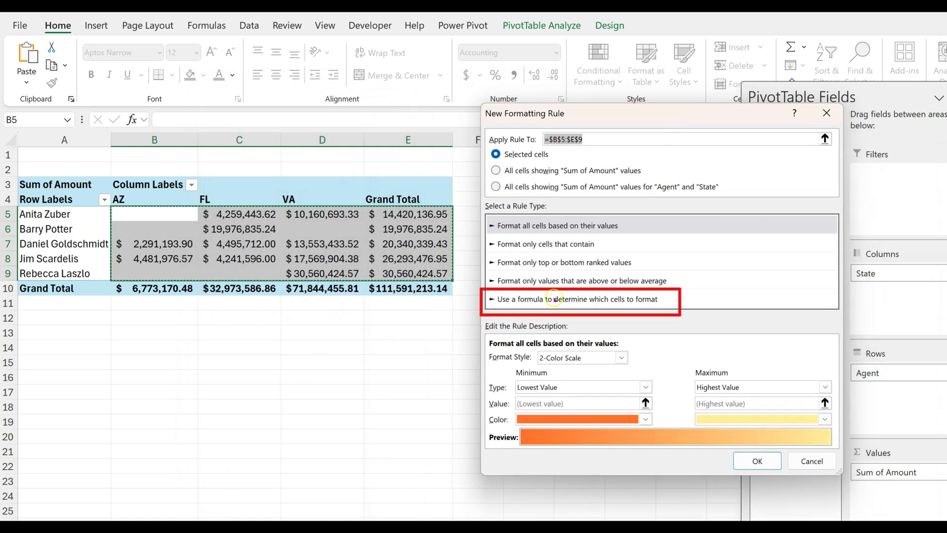
click(493, 299)
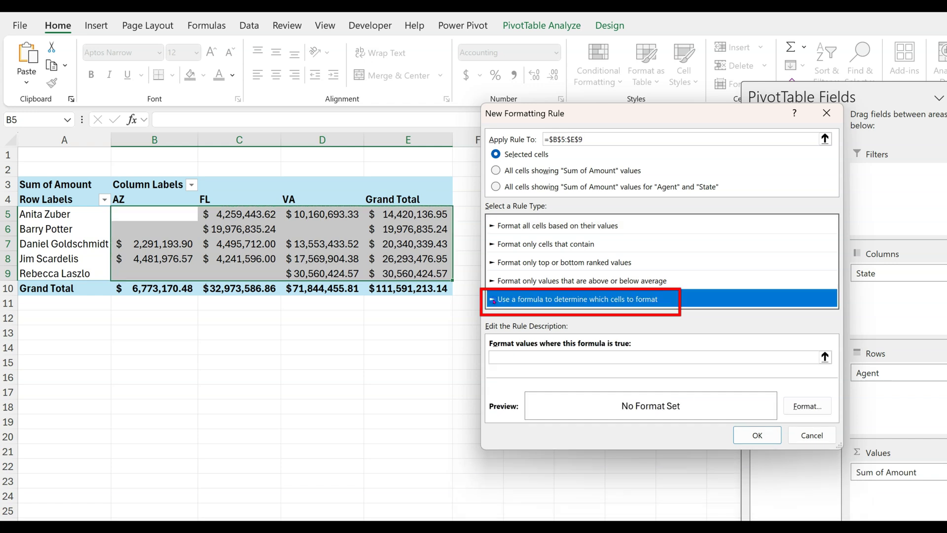
Step: Enter the rule formula =COUNTIF($B5:$D5,">0")>=2 with the row reference unlocked
click(503, 356)
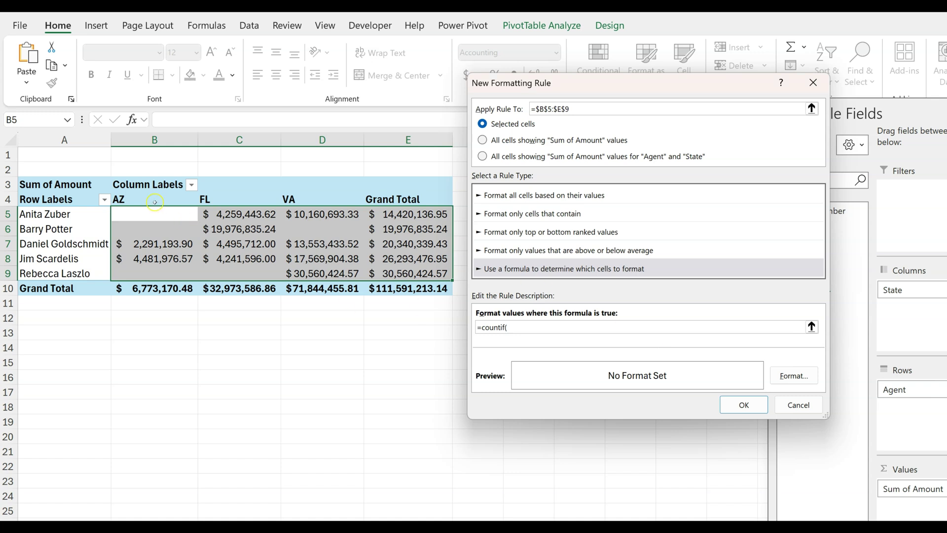
drag(157, 215, 325, 216)
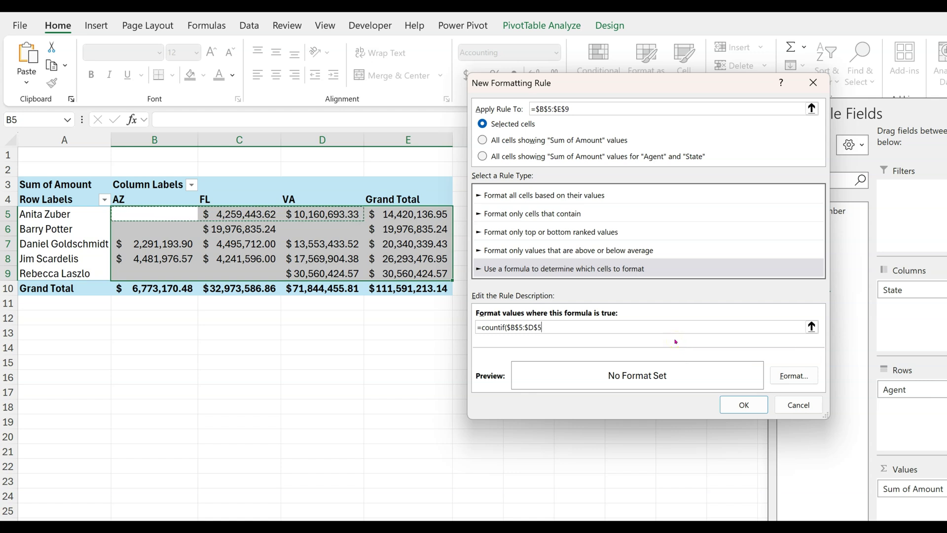
click(579, 324)
click(589, 328)
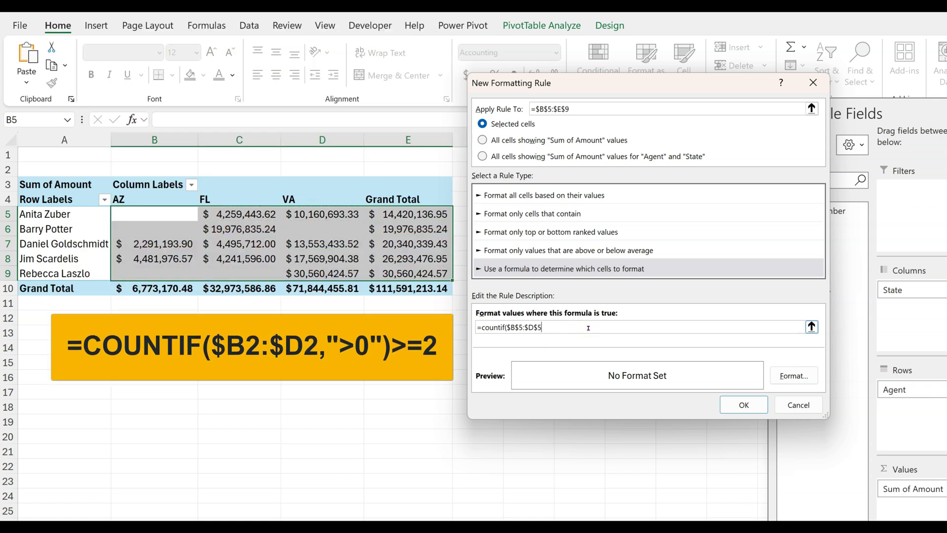
click(519, 328)
key(BackSpace)
click(586, 325)
text(,">0")>=)
text(2)
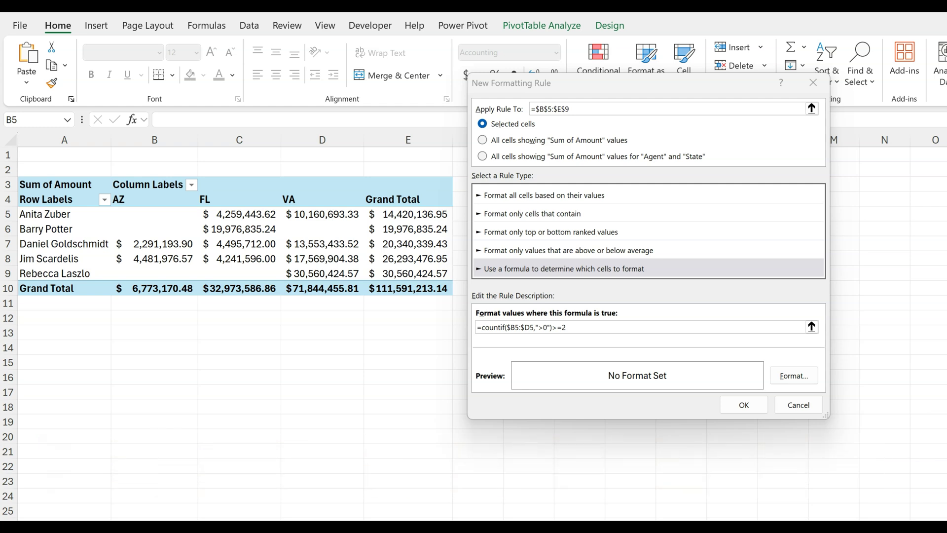
Step: Give the rule a light yellow fill and apply it, shading pivot rows 5, 7 and 8
click(781, 372)
click(545, 194)
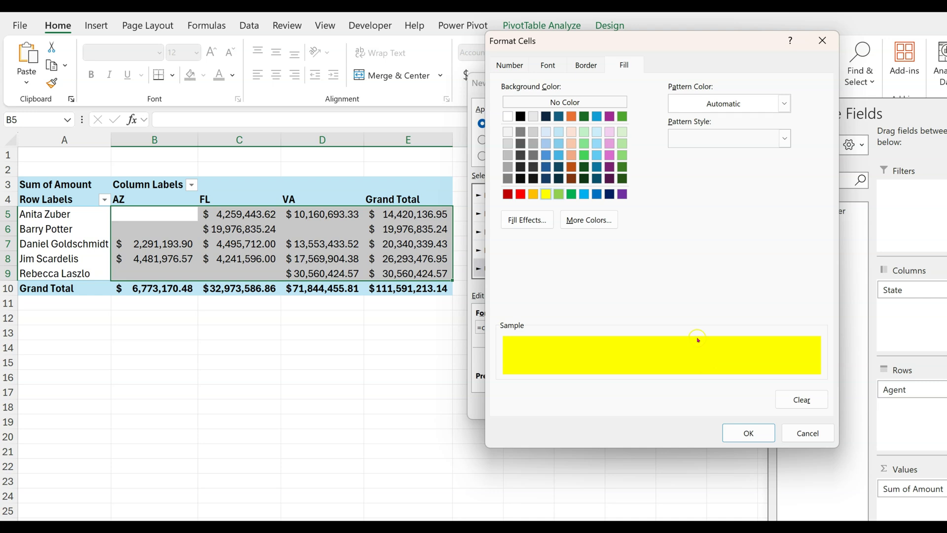
click(579, 219)
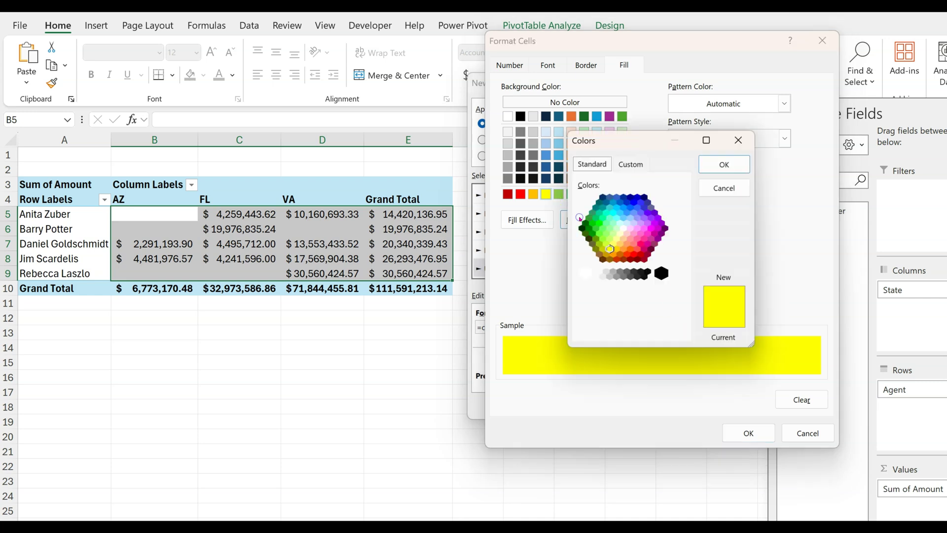
click(615, 240)
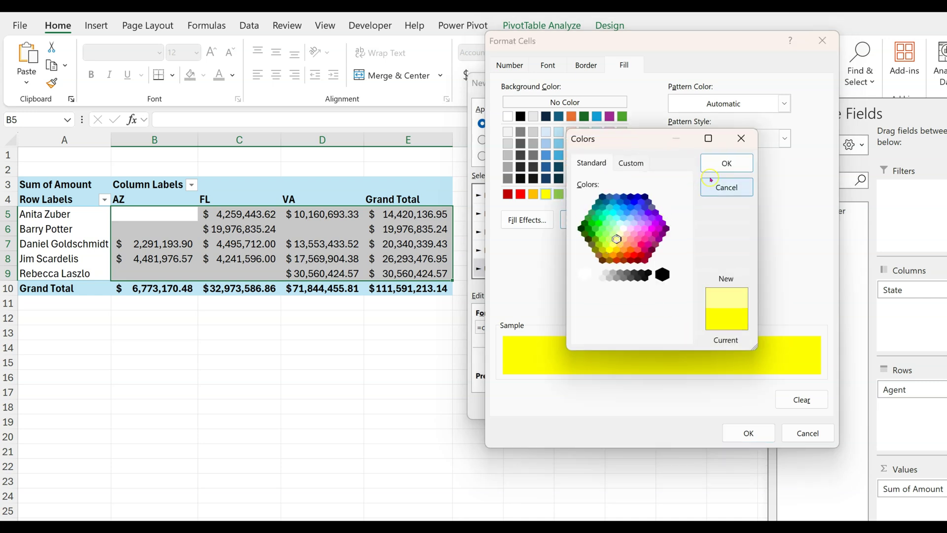
click(719, 165)
click(759, 432)
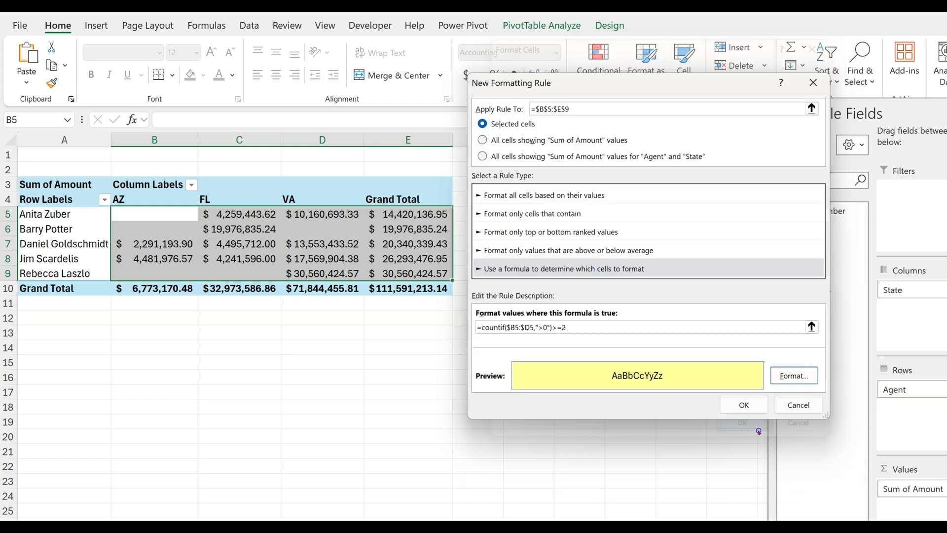
click(746, 405)
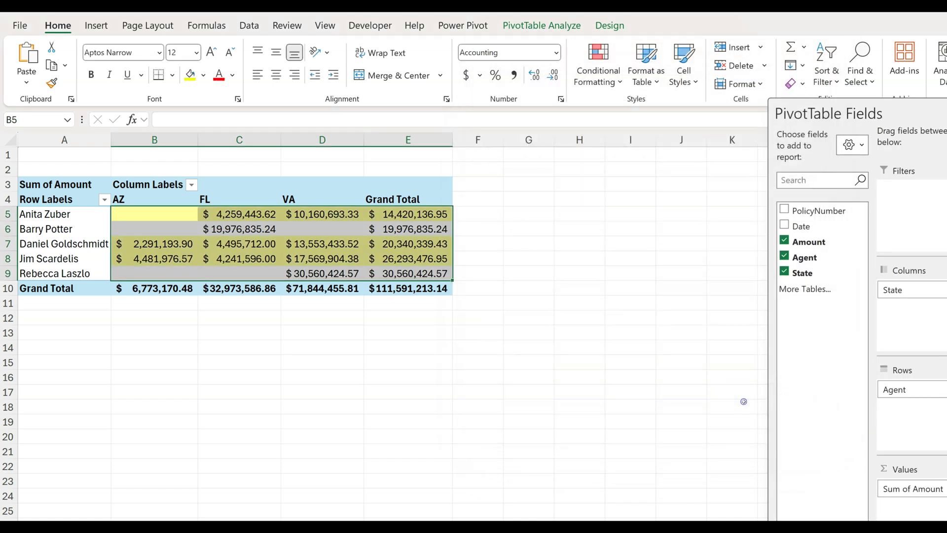
click(332, 239)
click(45, 243)
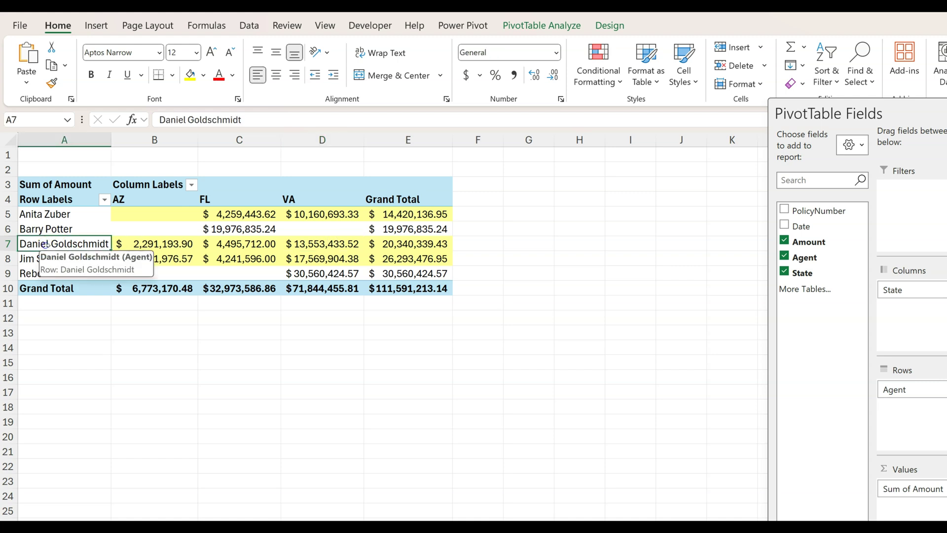
click(149, 261)
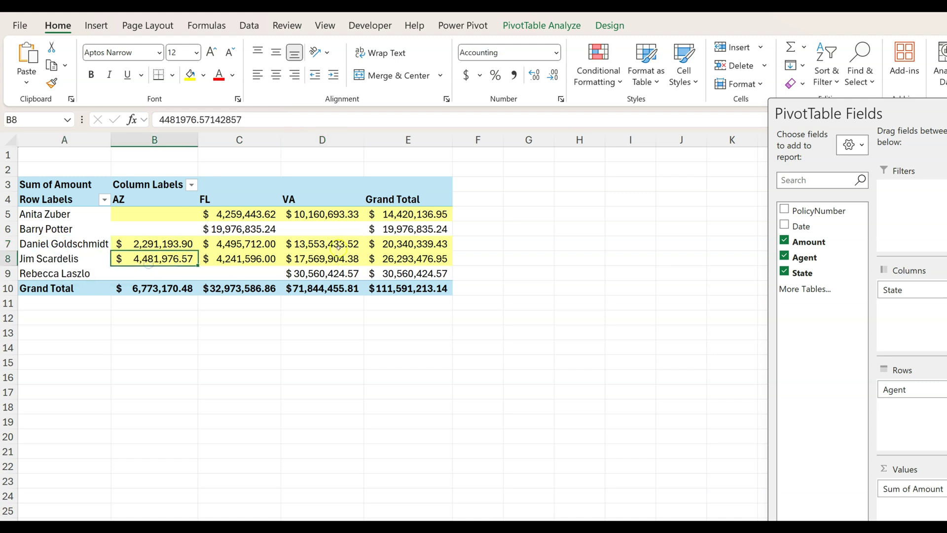
click(65, 212)
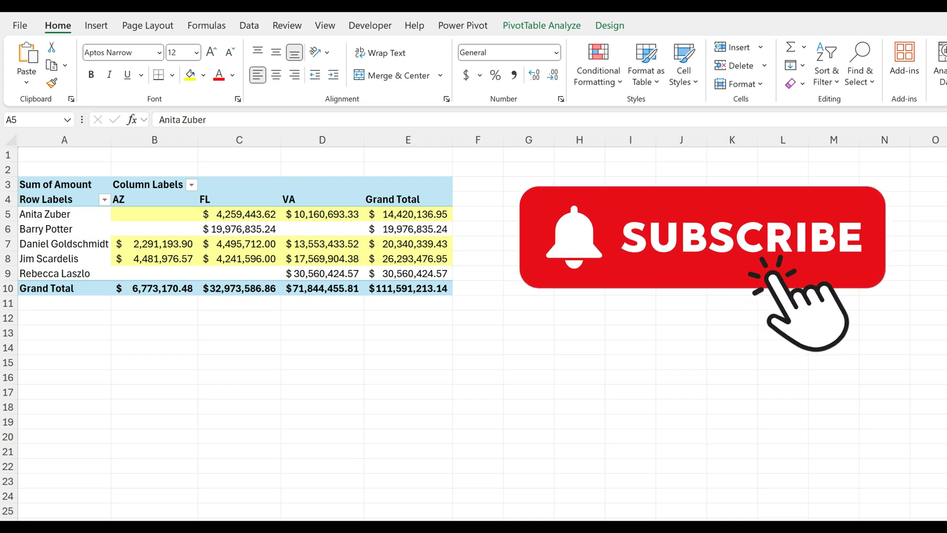
click(135, 244)
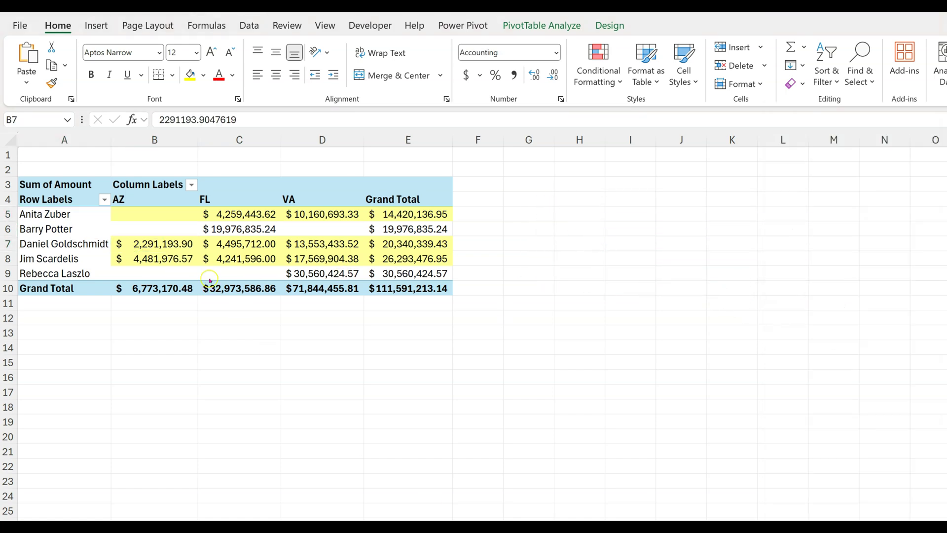
click(237, 215)
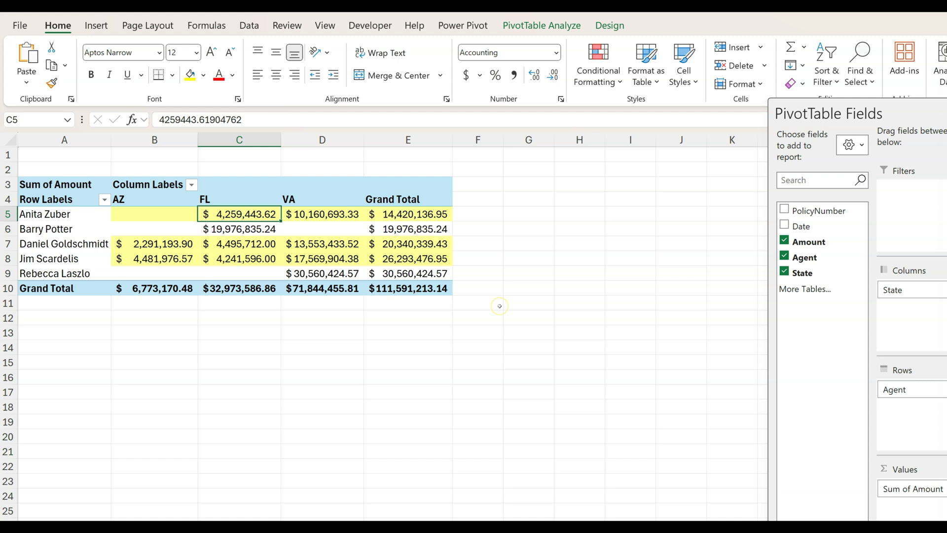
key(Delete)
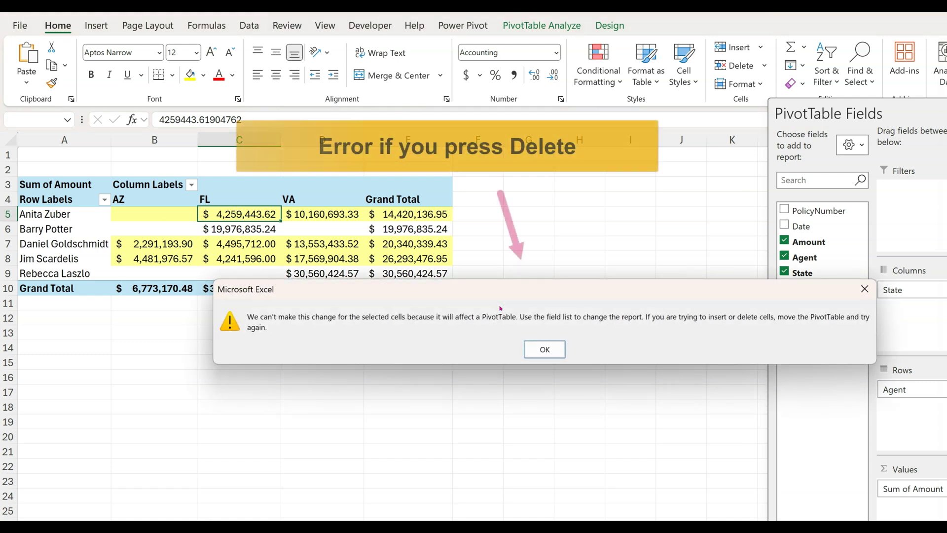
click(531, 346)
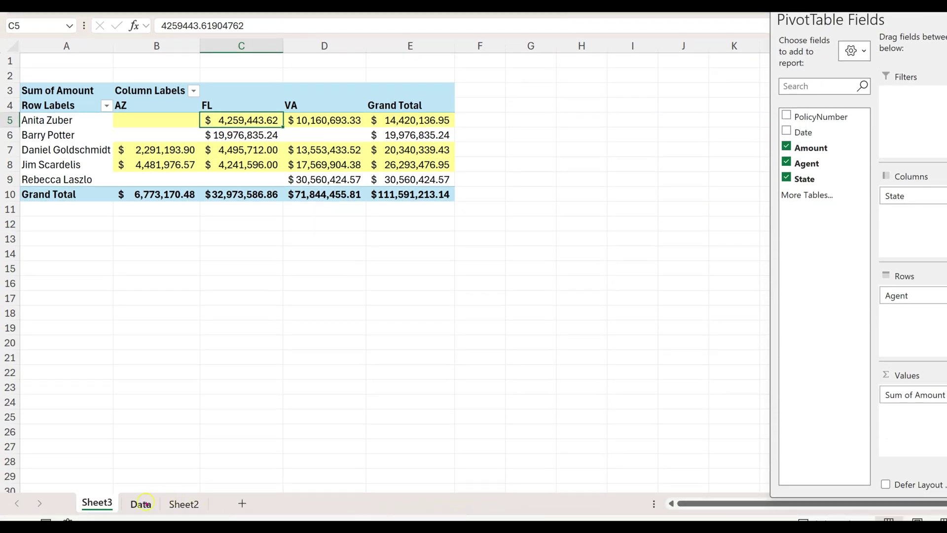
Step: Delete rows 2–11, the first agent's ten FL policies, on the Data sheet
click(140, 504)
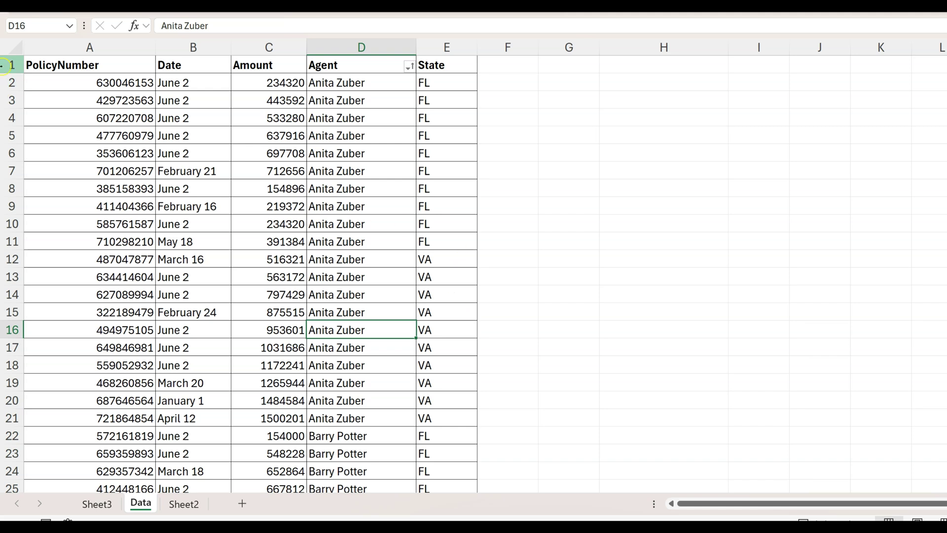
drag(12, 83, 2, 247)
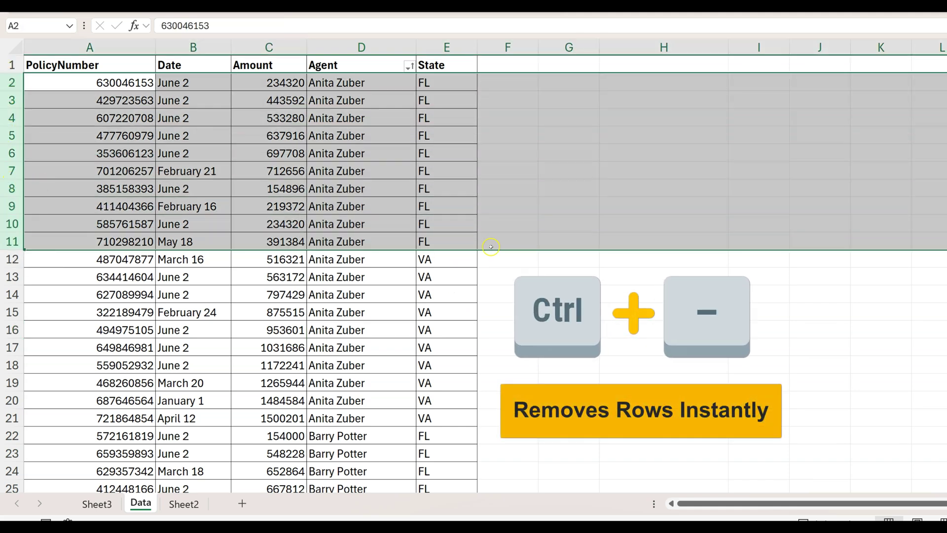
key(ctrl+minus)
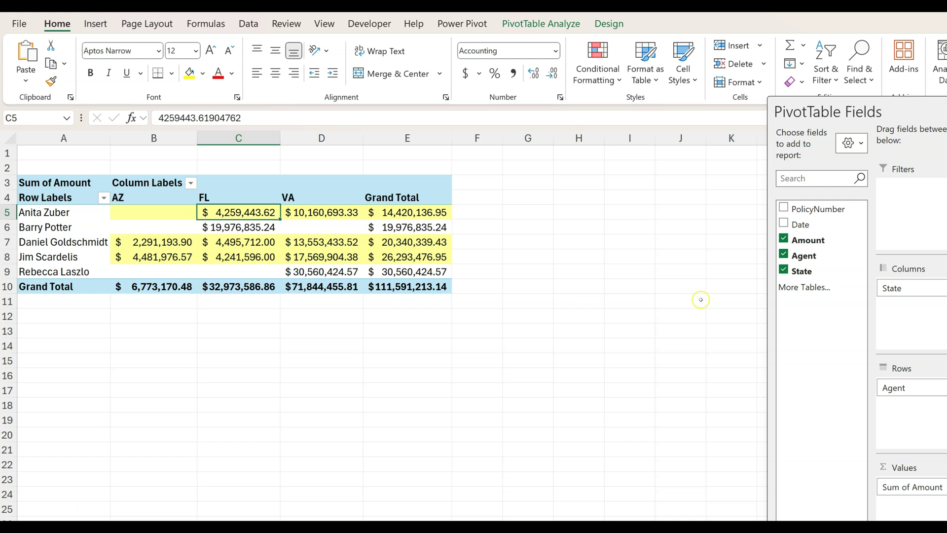
Step: Refresh all pivots so the grand total drops to $107,331,769.52
click(353, 261)
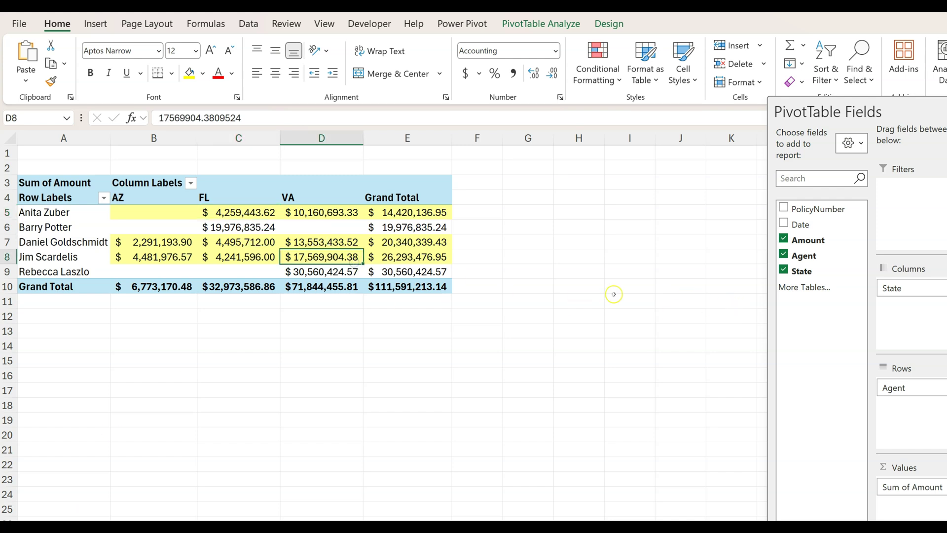
click(549, 25)
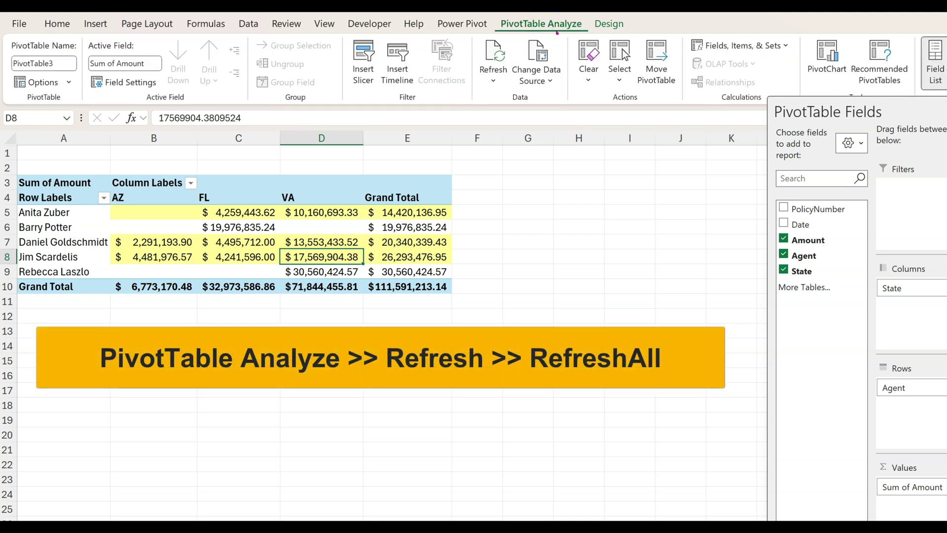
click(493, 54)
click(494, 81)
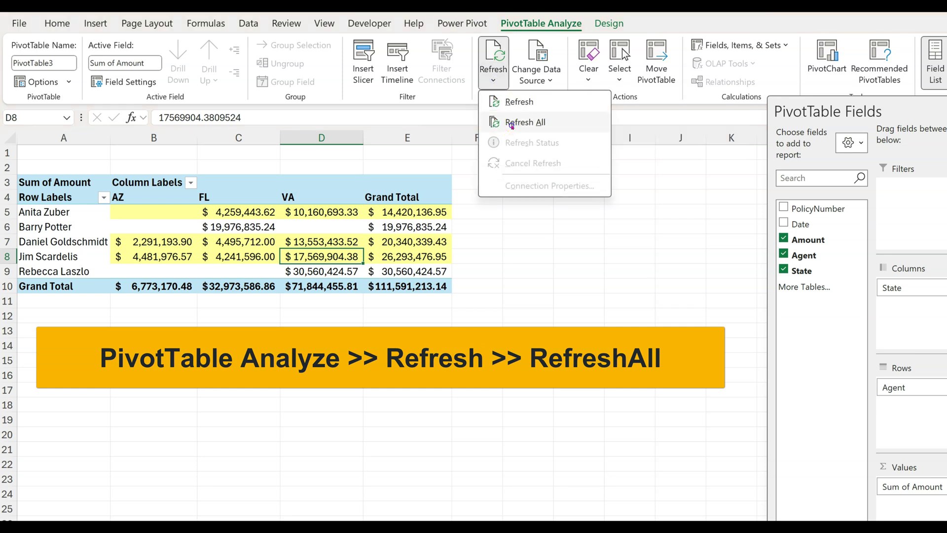
click(511, 124)
click(365, 242)
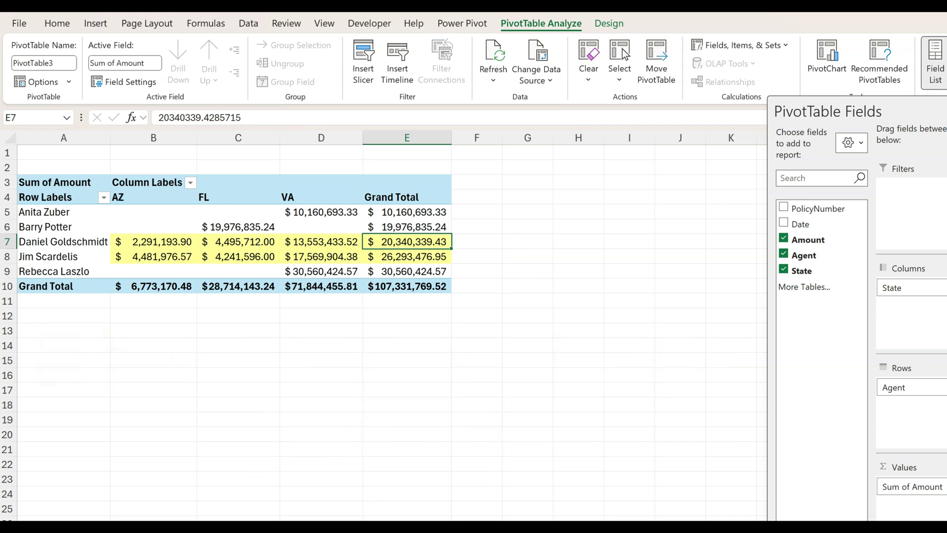
click(111, 214)
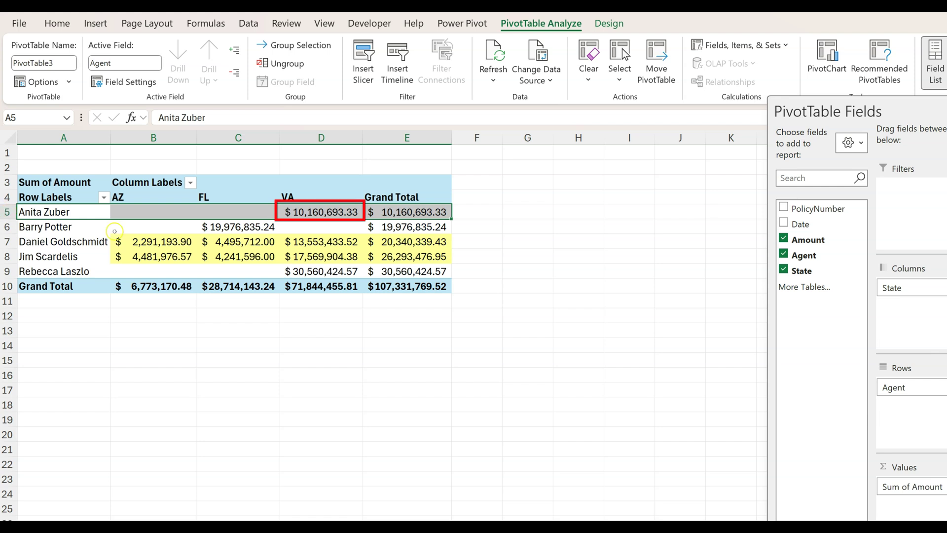
click(322, 210)
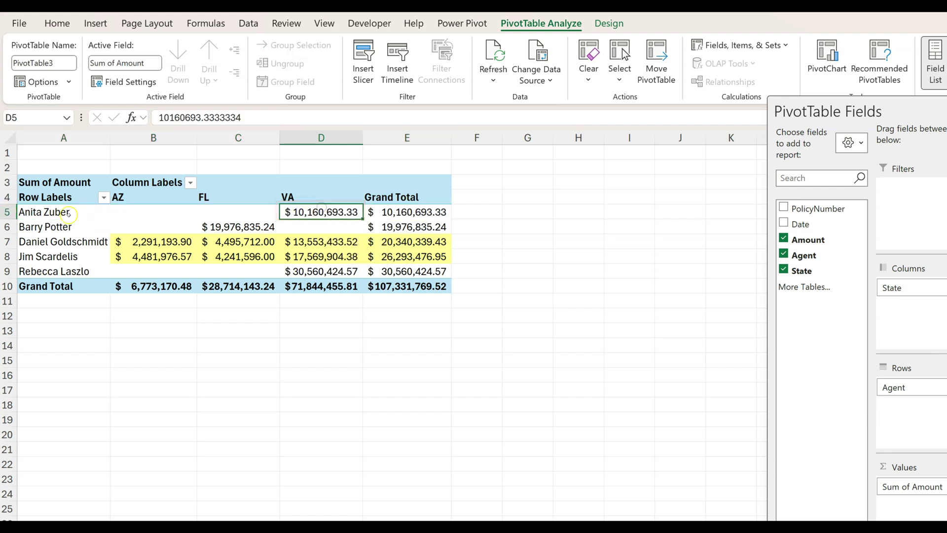
drag(64, 212, 335, 212)
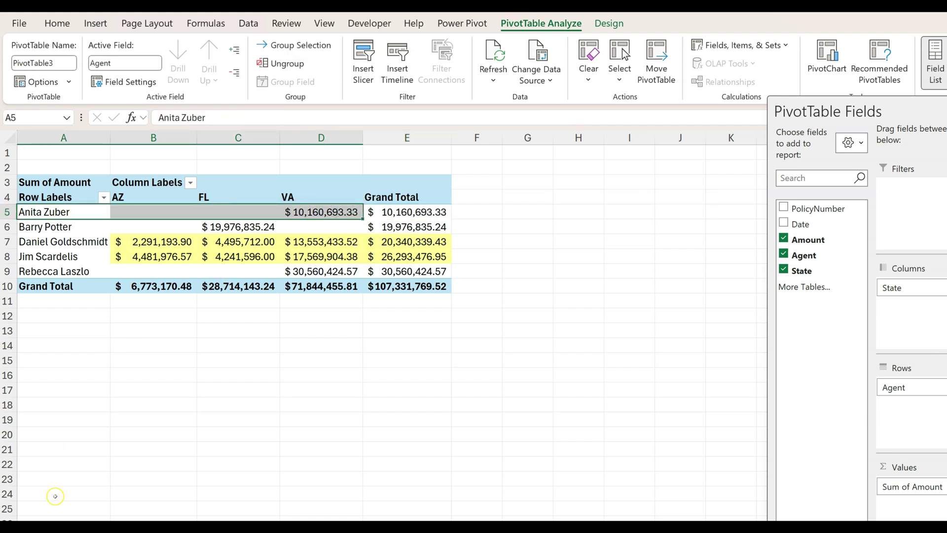
click(103, 419)
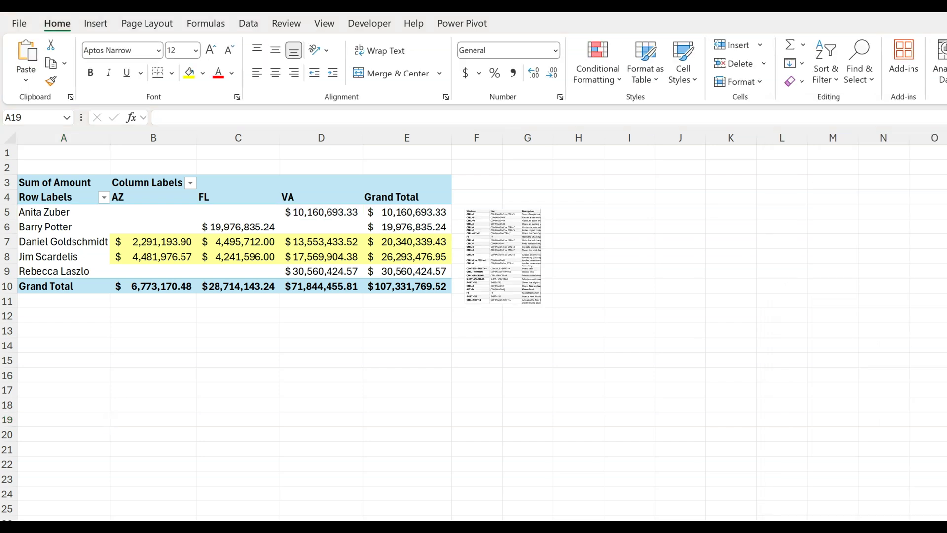